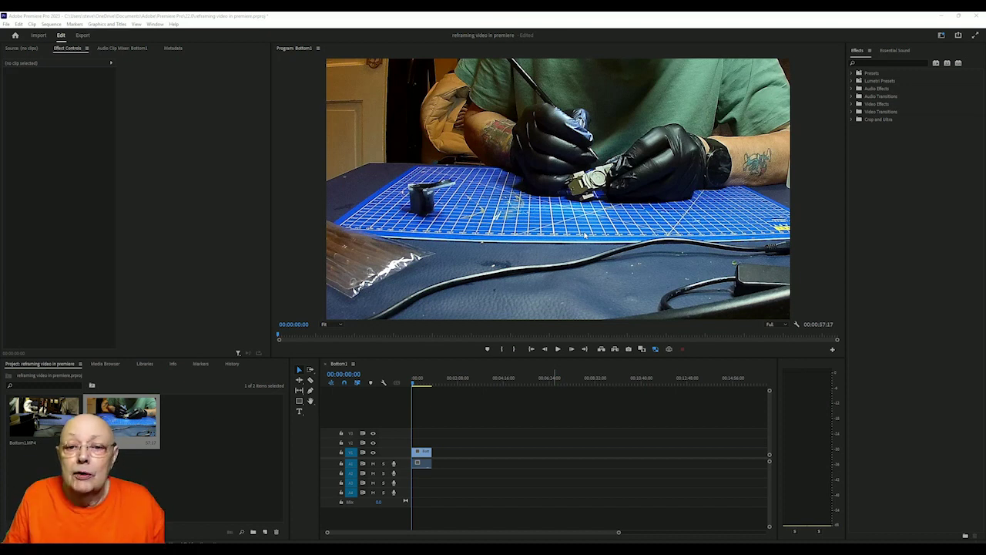
# Save the project and start a new sequence named Portrait
pyautogui.hotkey('ctrl', 's')
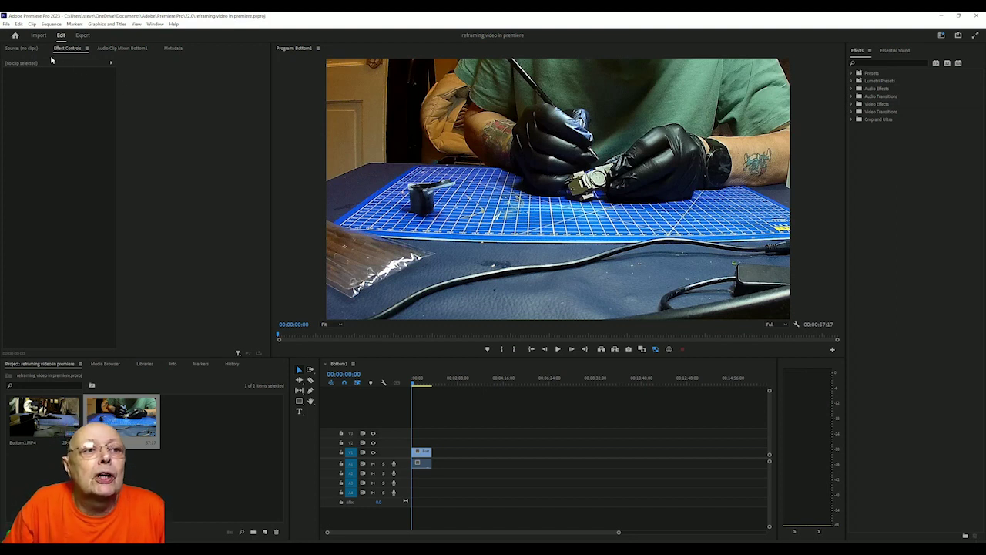
pyautogui.click(6, 24)
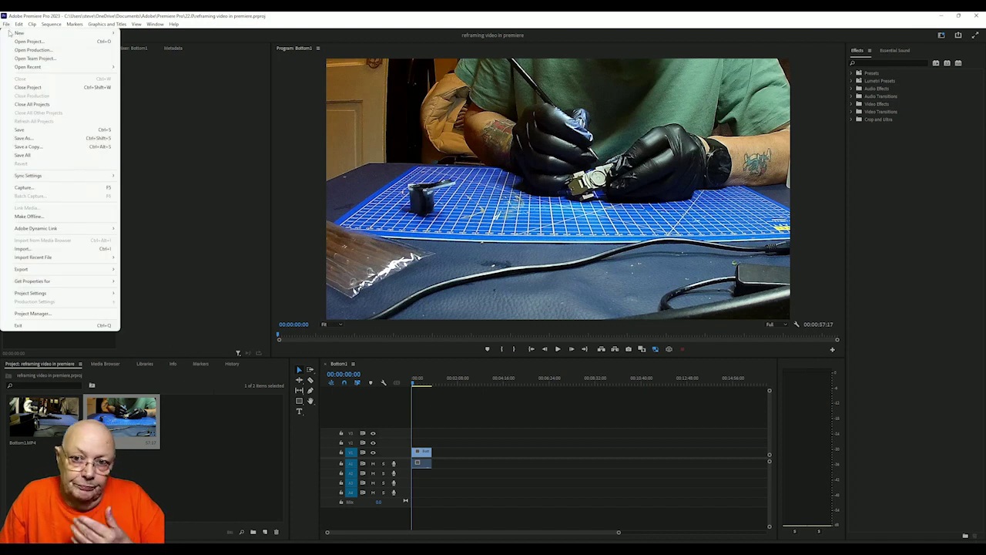
pyautogui.moveTo(11, 34)
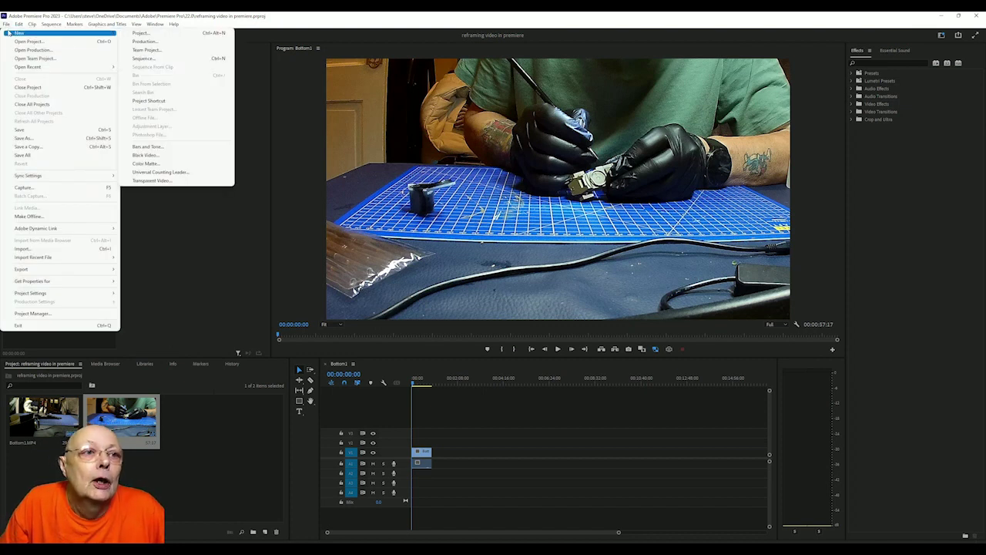
pyautogui.click(152, 61)
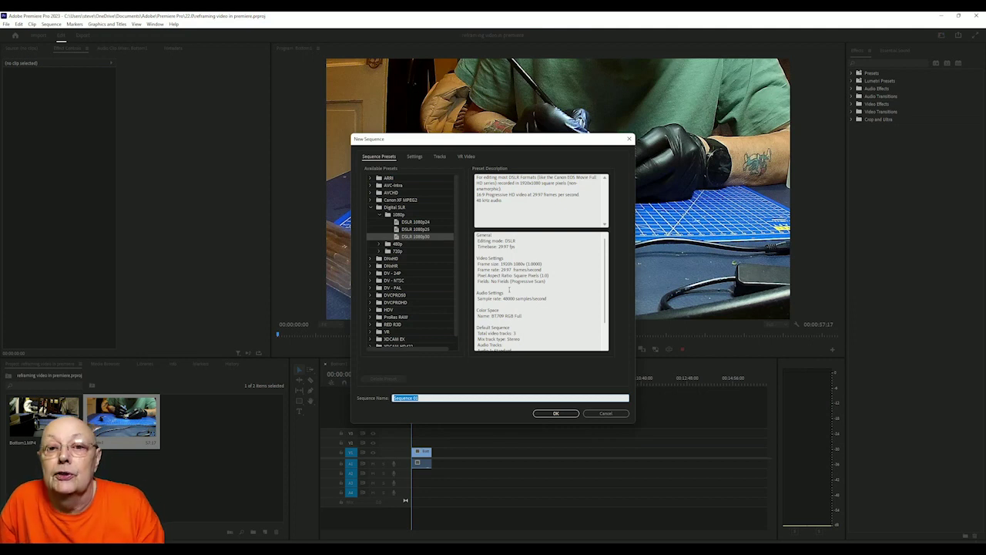
pyautogui.press('BackSpace')
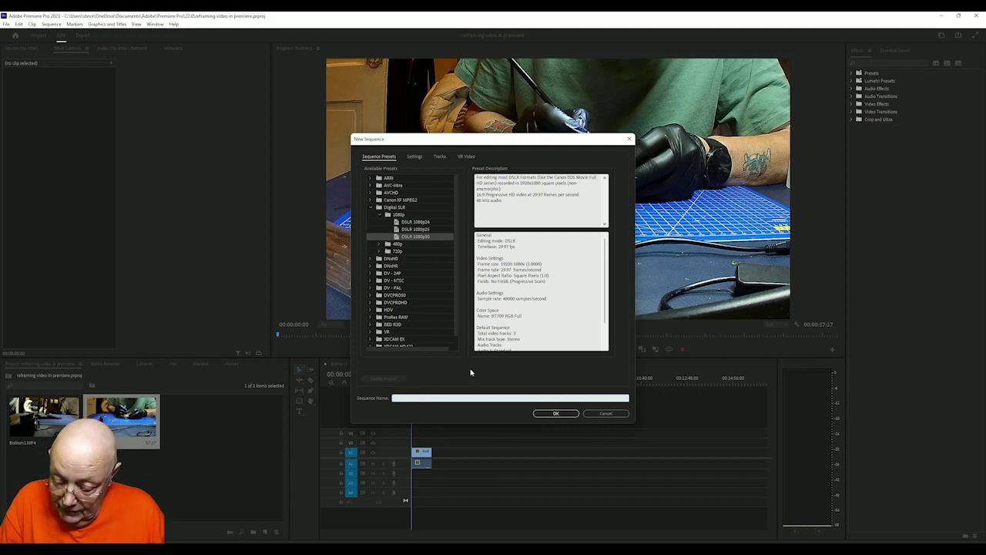
pyautogui.write('rtrait')
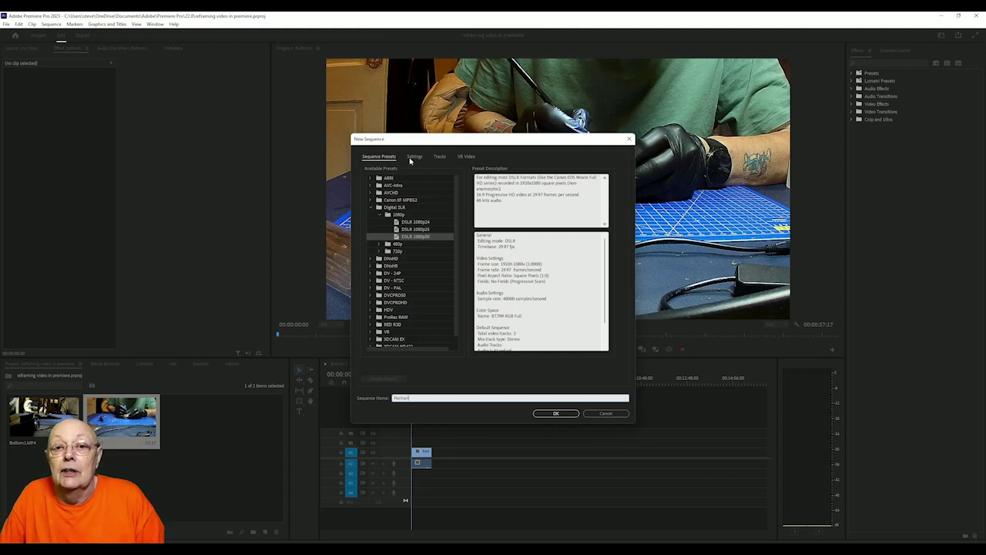
# Set the new sequence's frame size to 1080 horizontal by 1920 vertical and create it
pyautogui.click(414, 157)
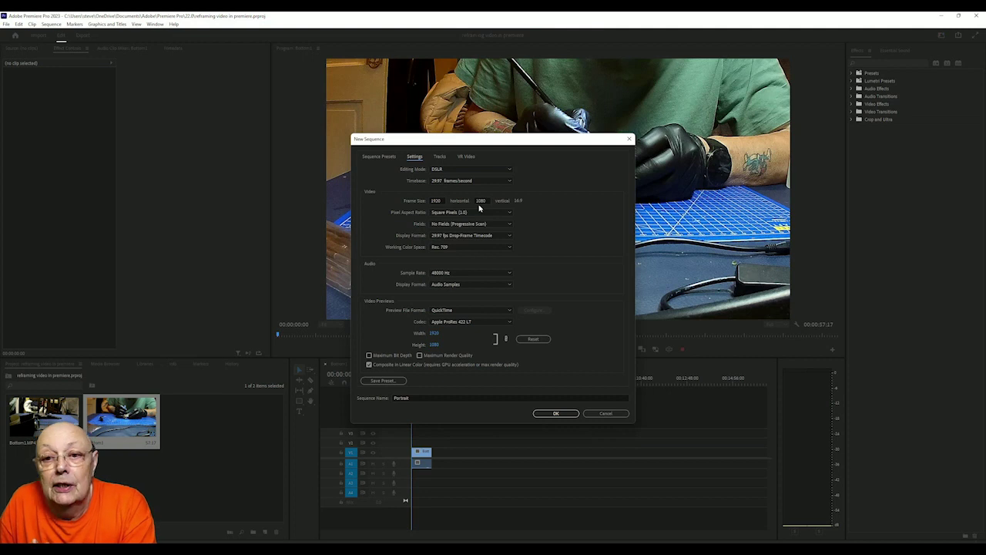
pyautogui.click(437, 201)
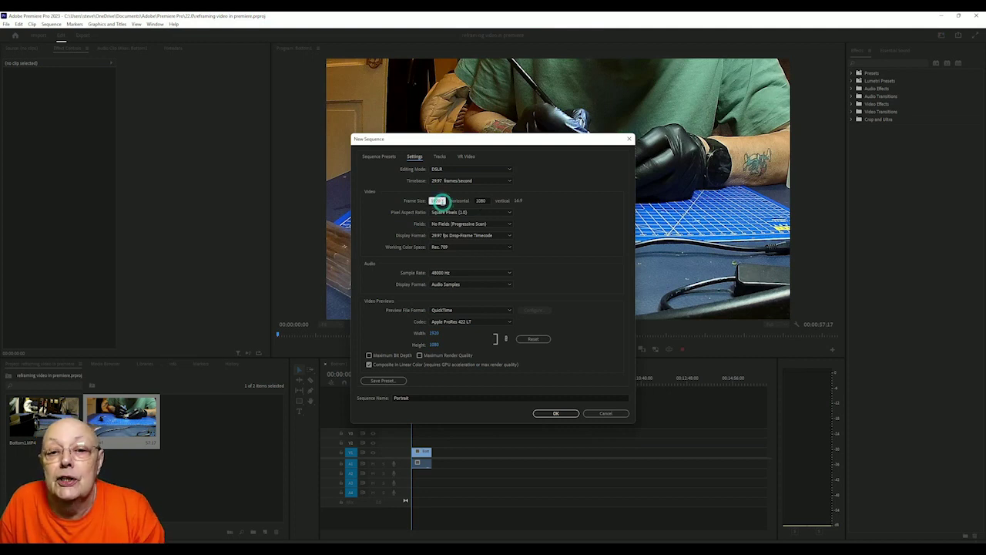
pyautogui.write('1')
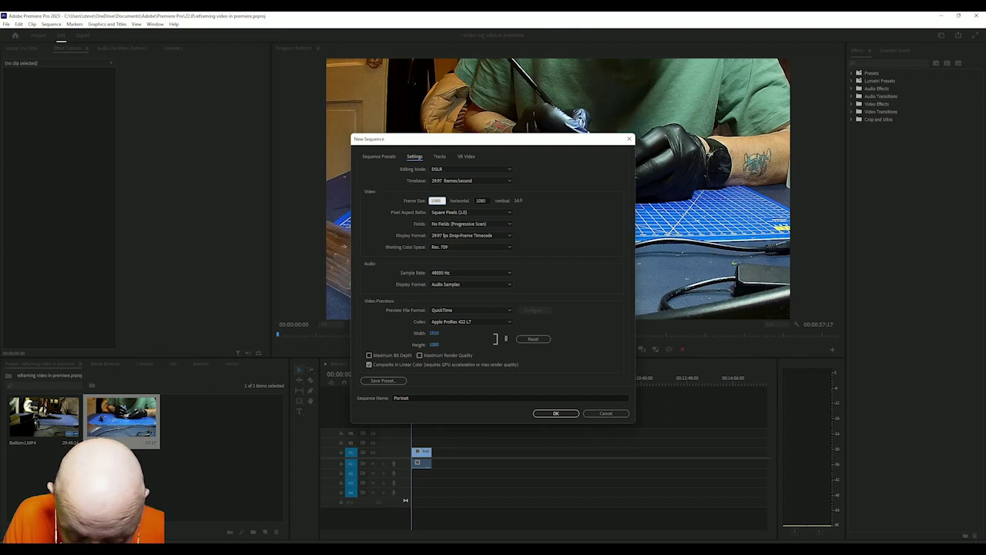
pyautogui.click(487, 201)
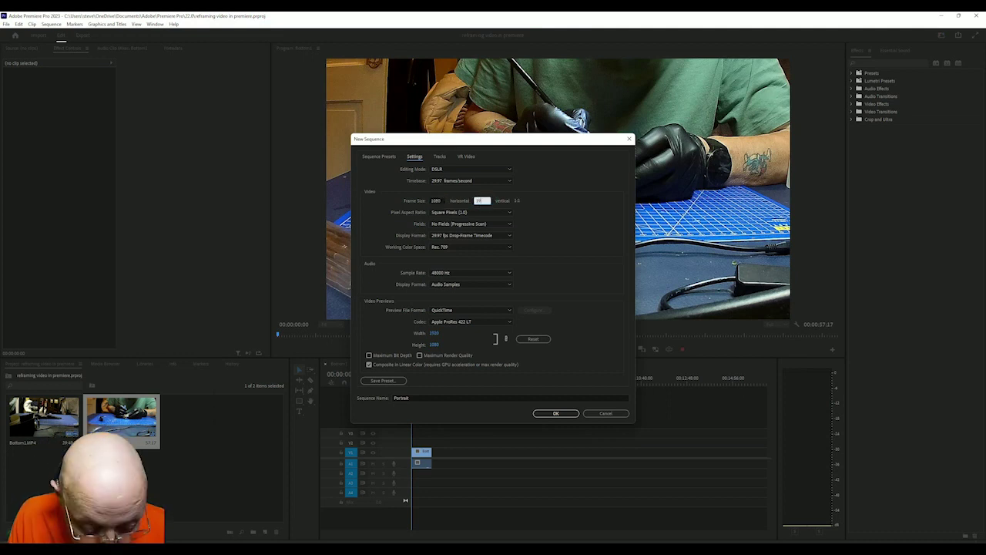
pyautogui.click(557, 415)
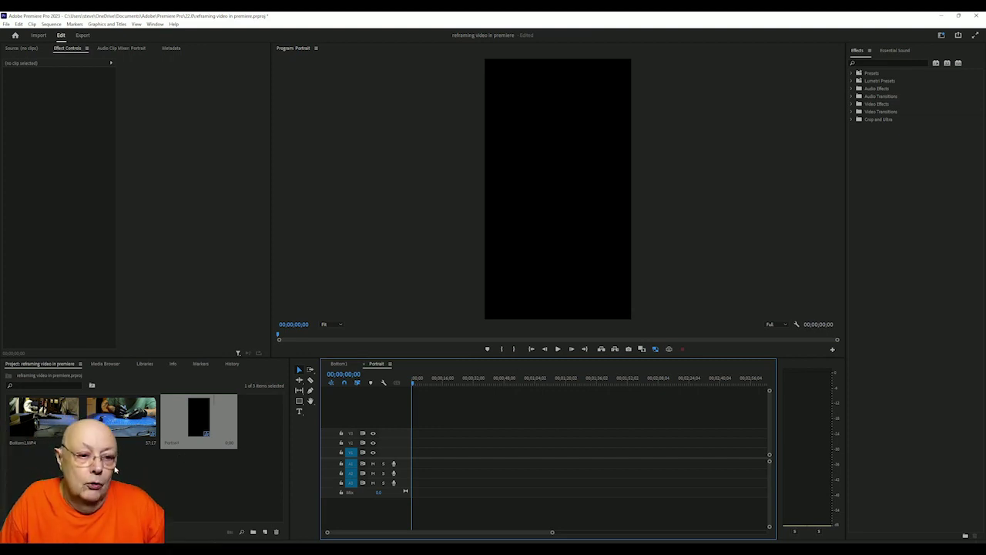
# Place the Bottom1 sequence at the start of the Portrait timeline, keeping the existing sequence settings
pyautogui.moveTo(114, 426); pyautogui.dragTo(409, 454)
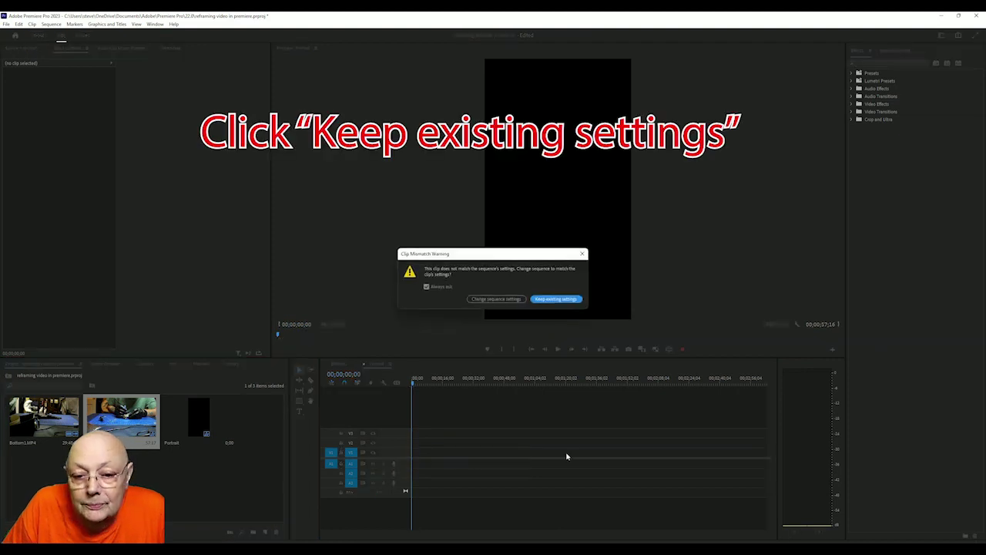
pyautogui.click(551, 300)
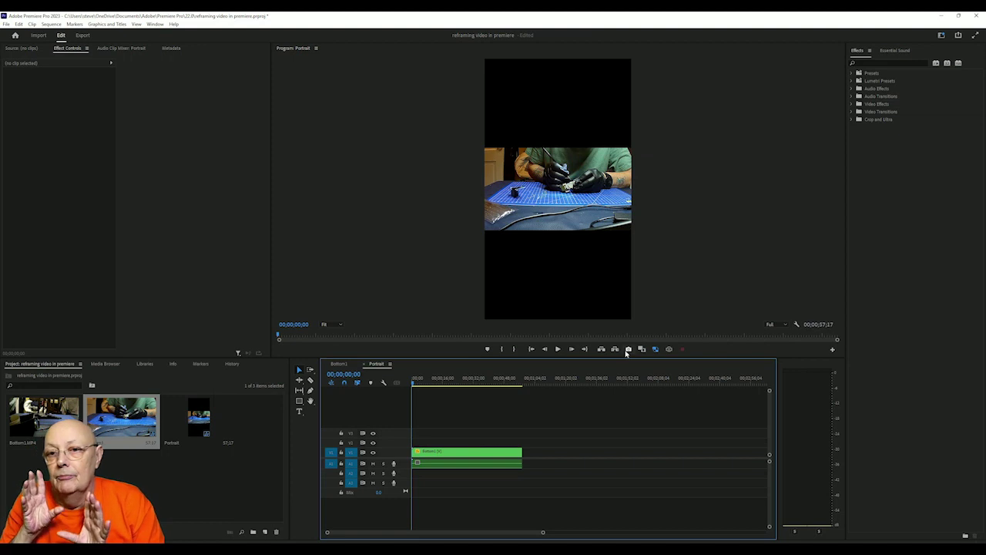
# Scale the Bottom1 clip to about 178.3 so it fills the height of the portrait frame
pyautogui.click(77, 49)
pyautogui.click(449, 453)
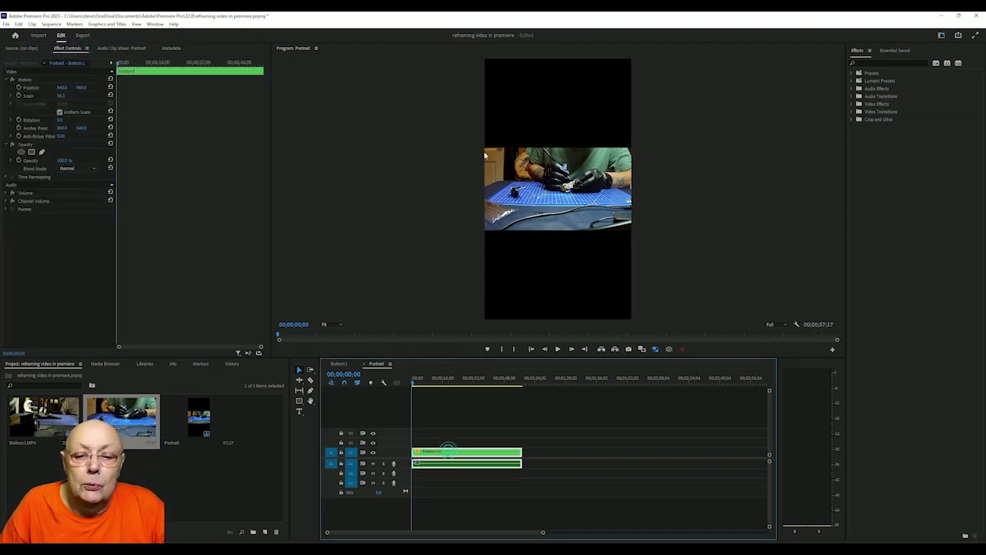
pyautogui.click(61, 97)
pyautogui.moveTo(61, 96); pyautogui.dragTo(150, 96)
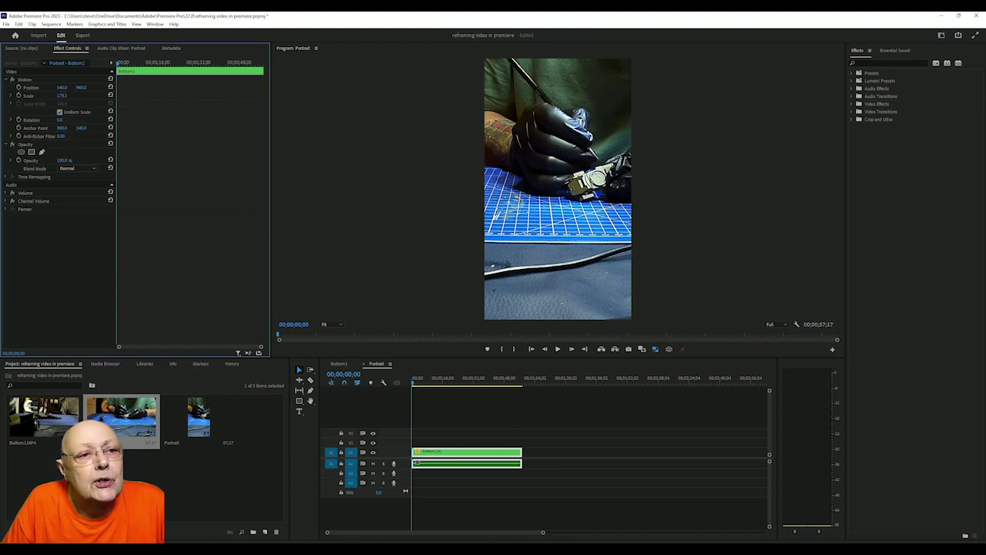
# Shift the clip's horizontal position to 330 to centre the hands and play back the new framing
pyautogui.moveTo(62, 87); pyautogui.dragTo(37, 87)
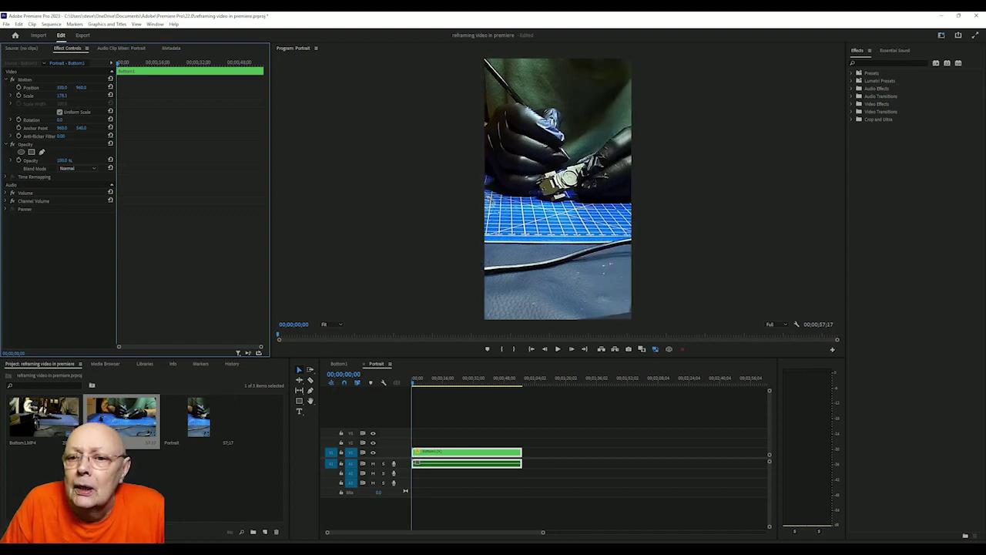
pyautogui.click(558, 349)
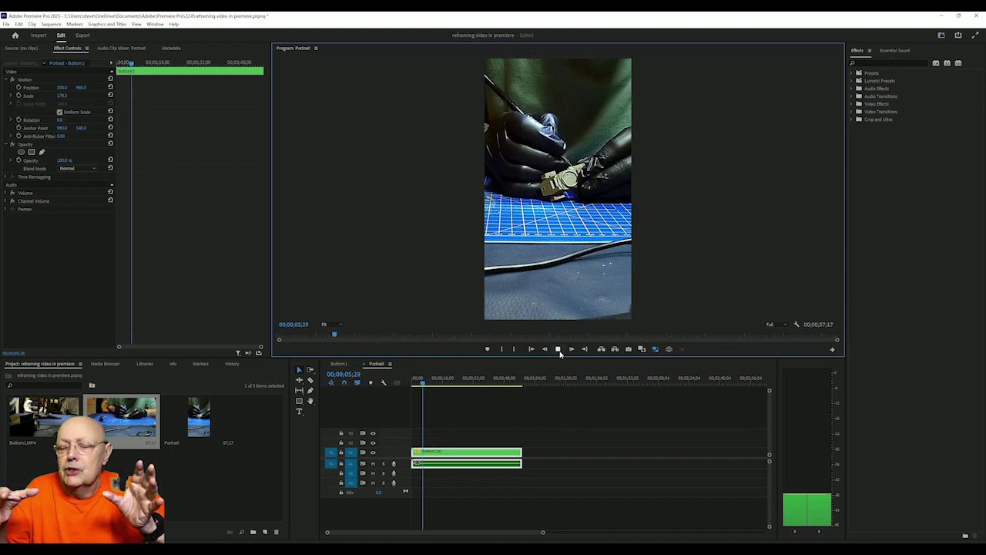
pyautogui.click(559, 349)
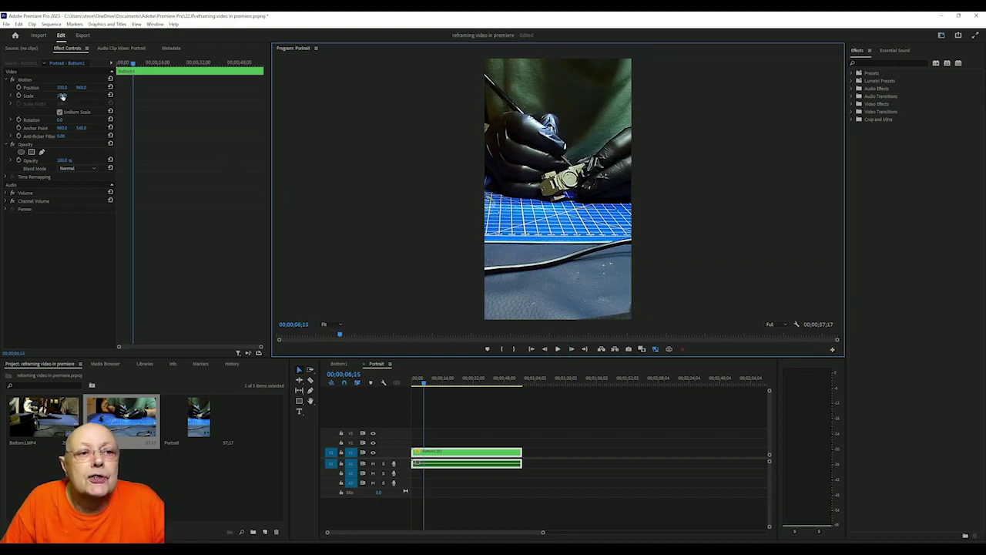
# Readjust the clip's scale to about 180.3 and save the project
pyautogui.moveTo(63, 96); pyautogui.dragTo(51, 95)
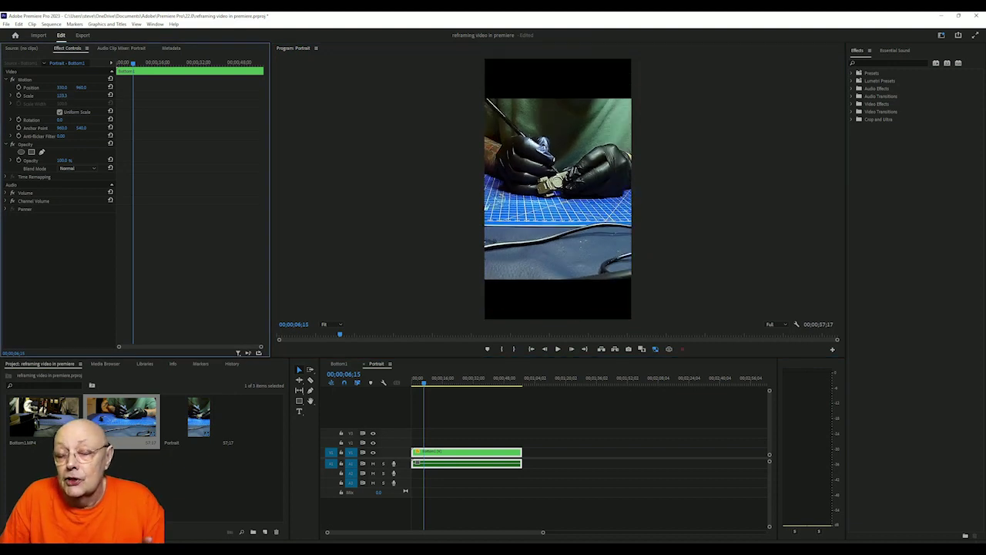
pyautogui.moveTo(61, 96); pyautogui.dragTo(83, 95)
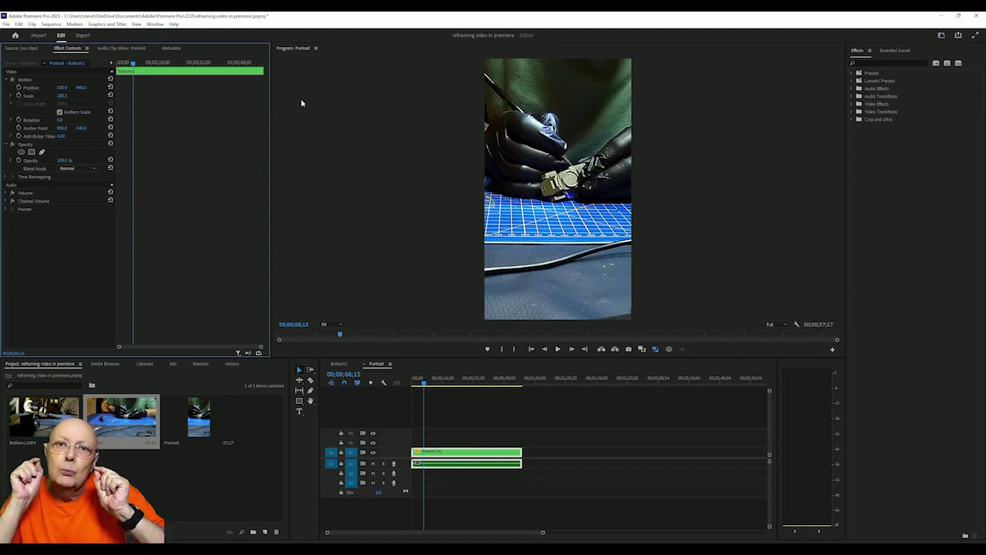
pyautogui.hotkey('ctrl', 's')
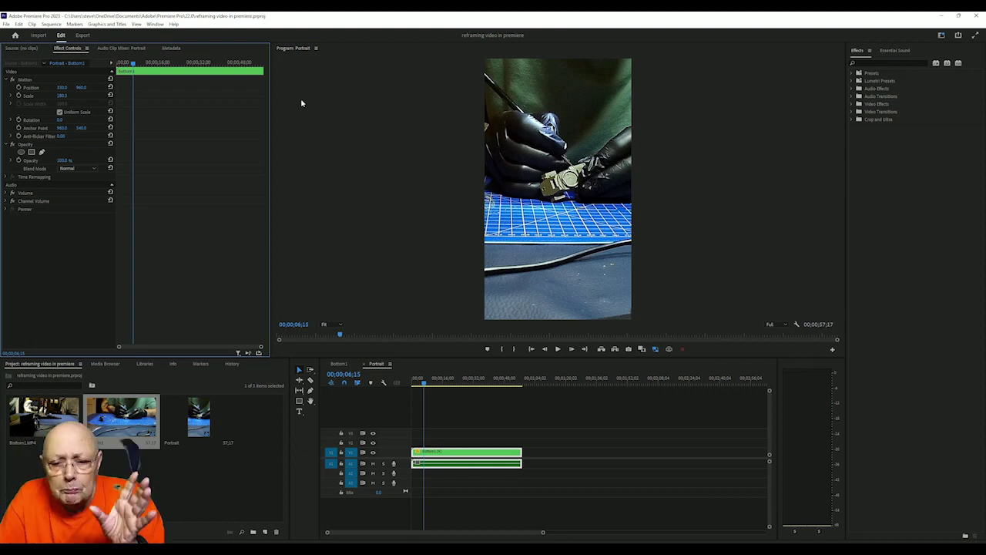
# Scrub the Portrait sequence to about 22 seconds to check the framing, and close that sequence
pyautogui.moveTo(423, 381); pyautogui.dragTo(455, 394)
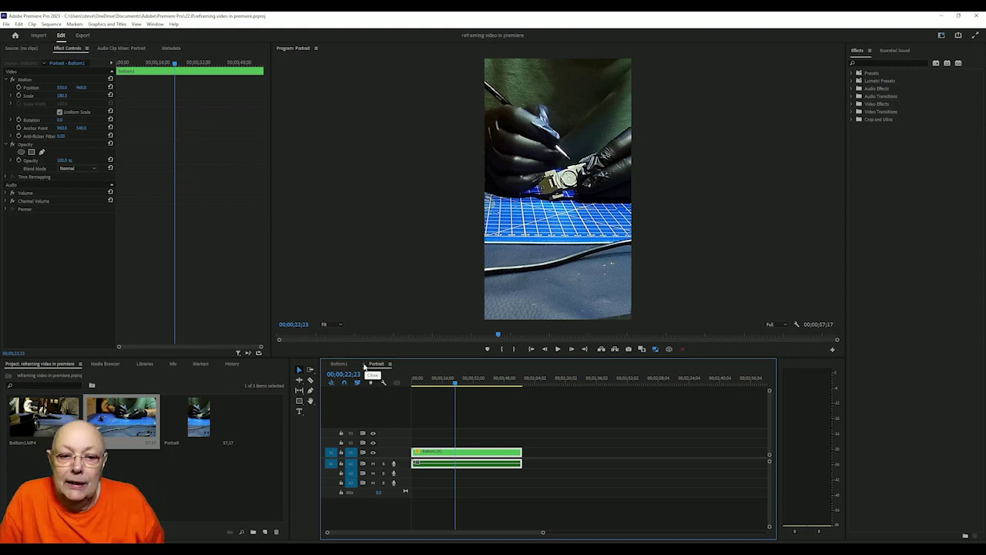
pyautogui.click(365, 368)
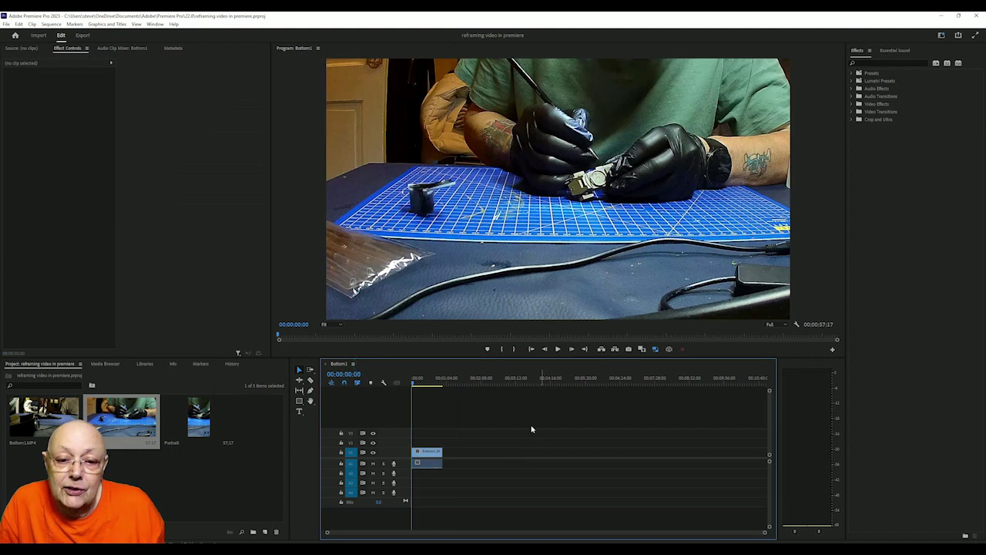
# Create an auto-reframed copy of the Bottom1 sequence at Vertical 9:16 with Default motion tracking and clips not nested
pyautogui.click(425, 454)
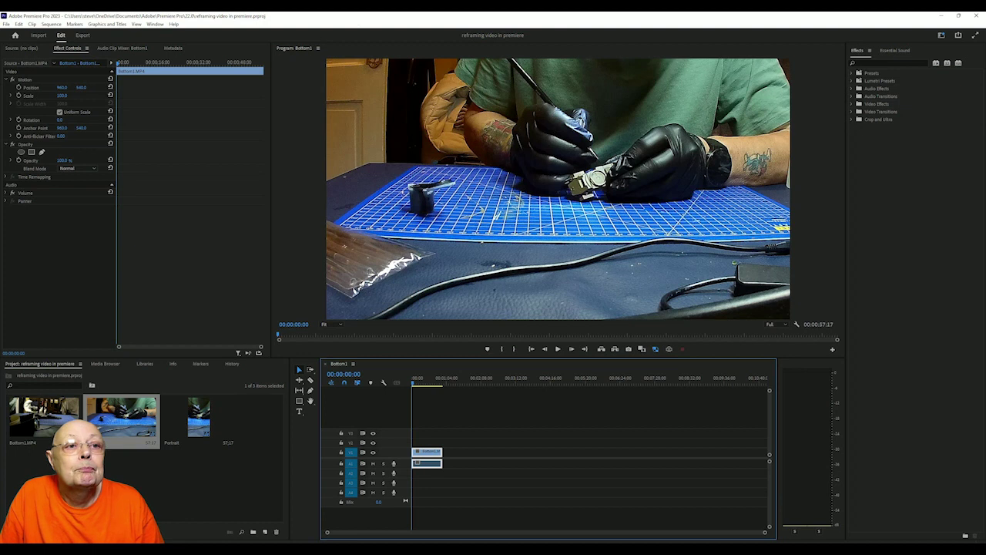
pyautogui.click(48, 25)
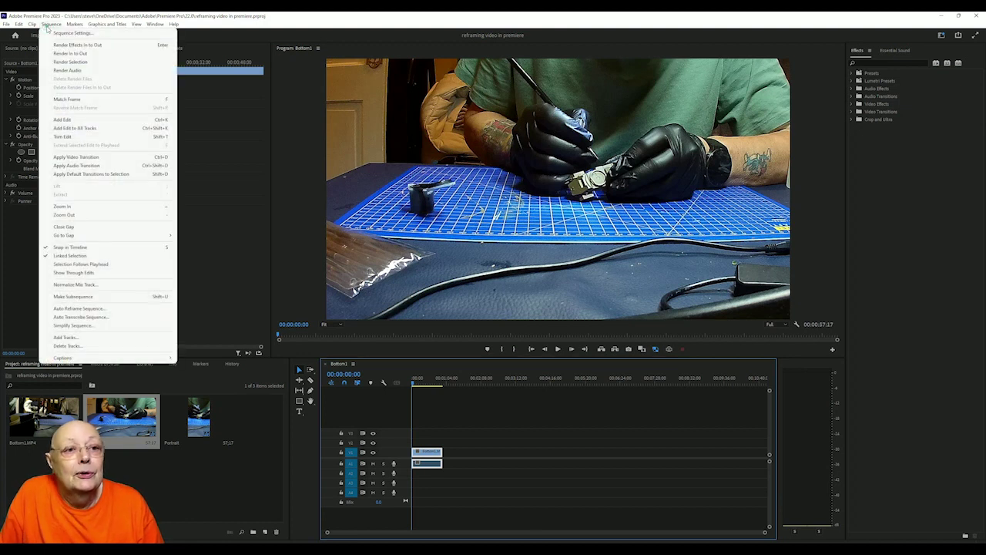
pyautogui.click(74, 309)
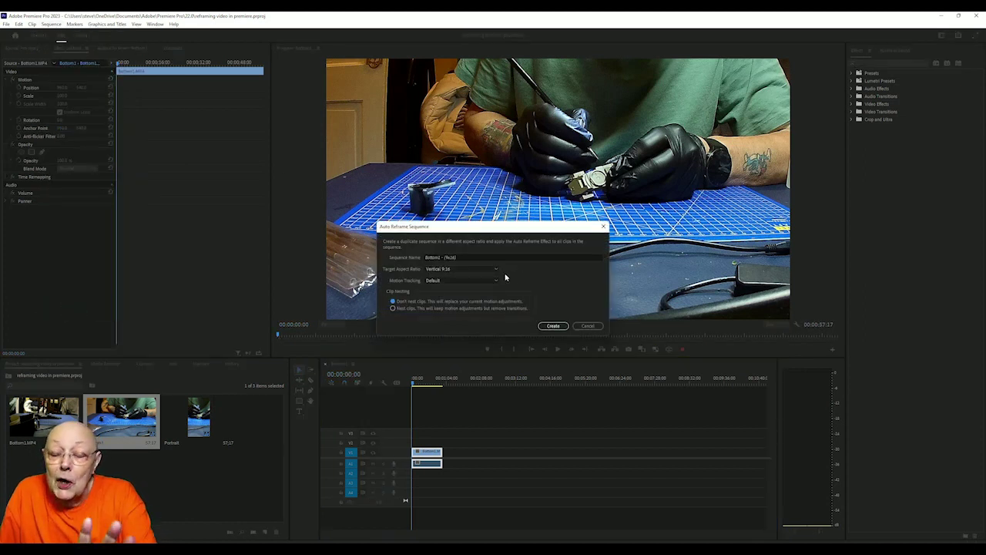
pyautogui.click(553, 326)
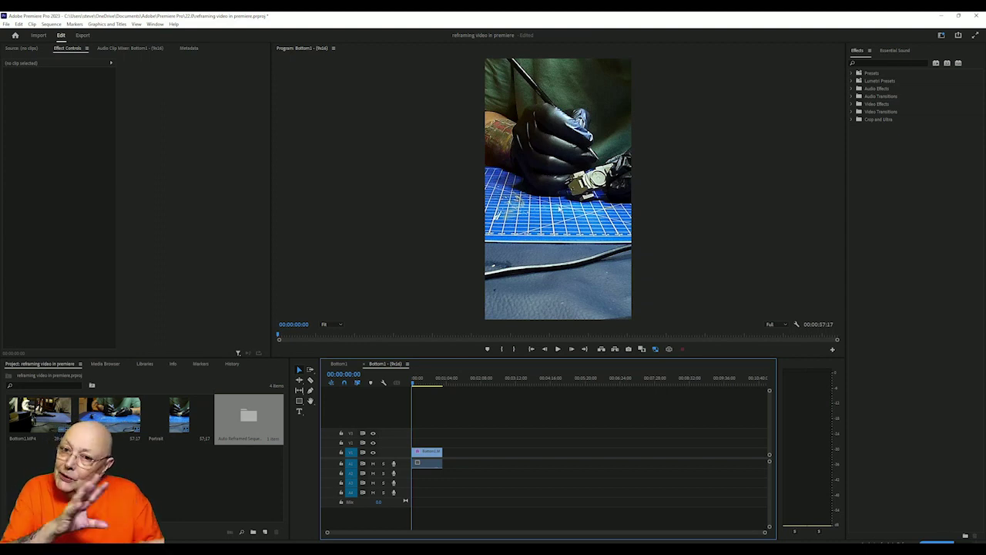
# Enable the reframed clip's Motion effect, shift its horizontal position to centre the hands, and play the result
pyautogui.click(422, 457)
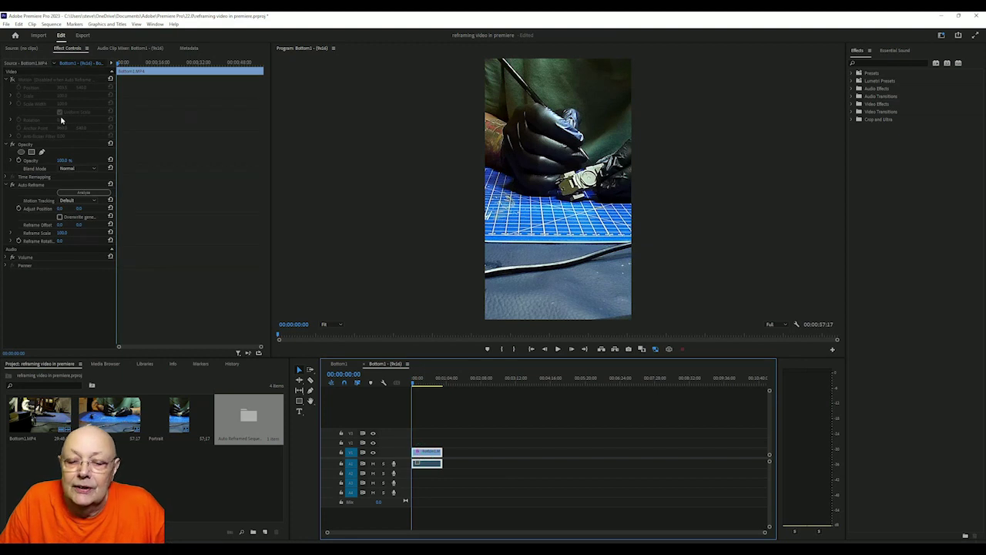
pyautogui.click(12, 80)
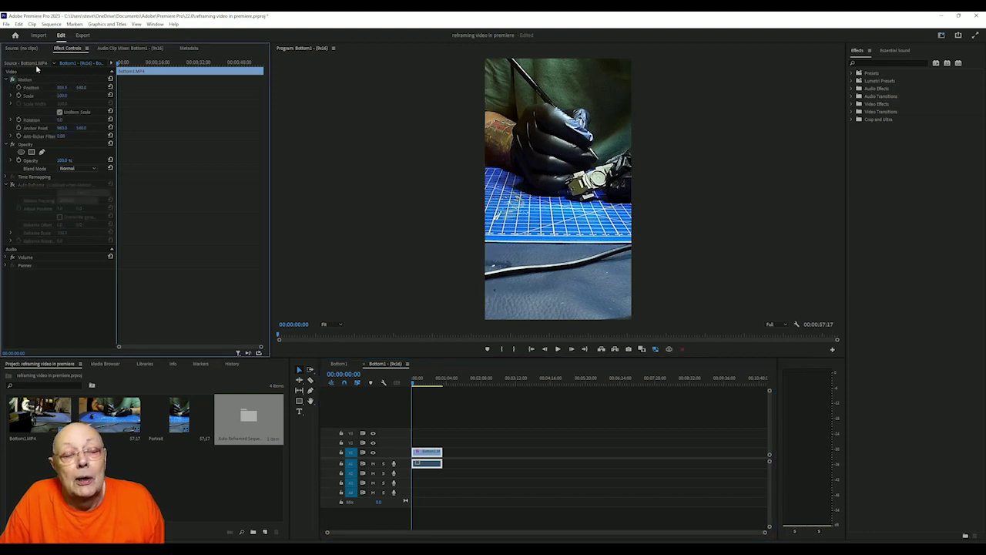
pyautogui.moveTo(61, 87); pyautogui.dragTo(37, 87)
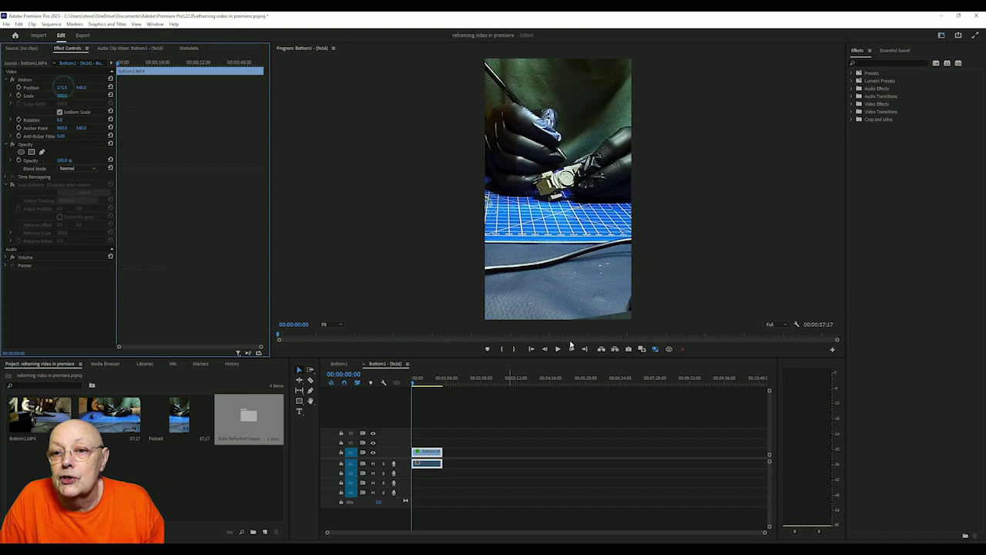
pyautogui.click(557, 349)
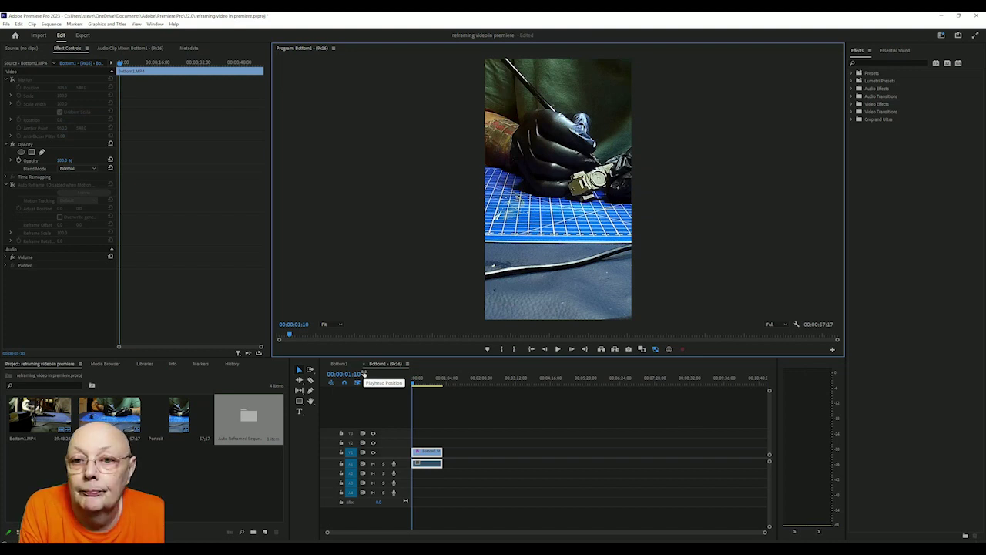
# Undo the Motion changes and the auto-reframed sequence, returning to the Bottom1 sequence
pyautogui.click(431, 458)
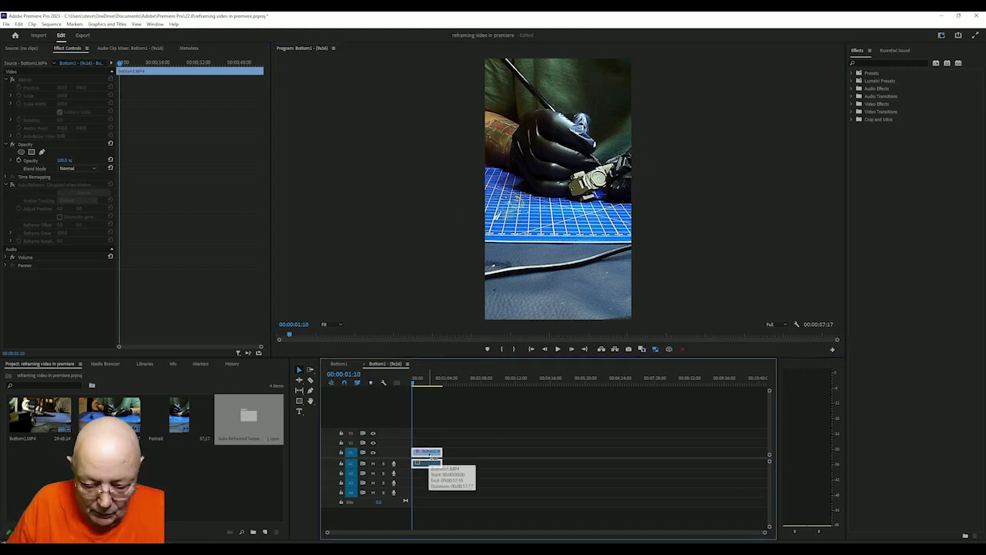
pyautogui.hotkey('ctrl', 'z')
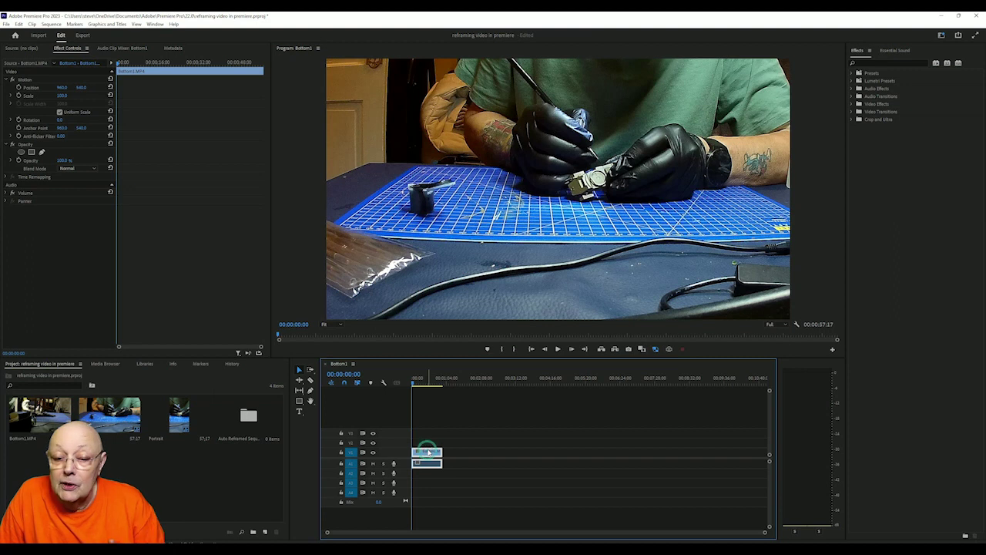
# Create an auto-reframed copy of the Bottom1 sequence at Square 1:1 with Default motion tracking and clips not nested
pyautogui.click(49, 25)
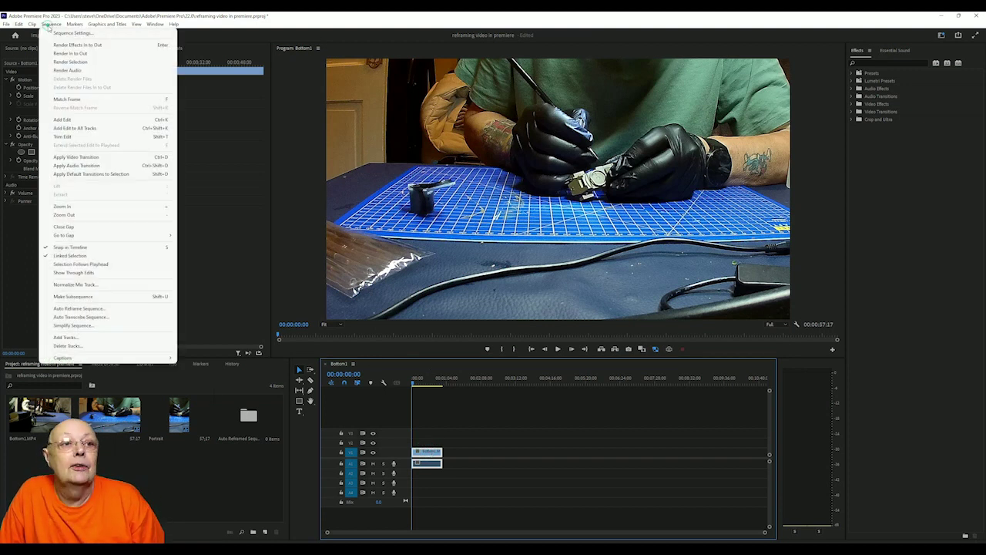
pyautogui.click(87, 309)
pyautogui.click(497, 268)
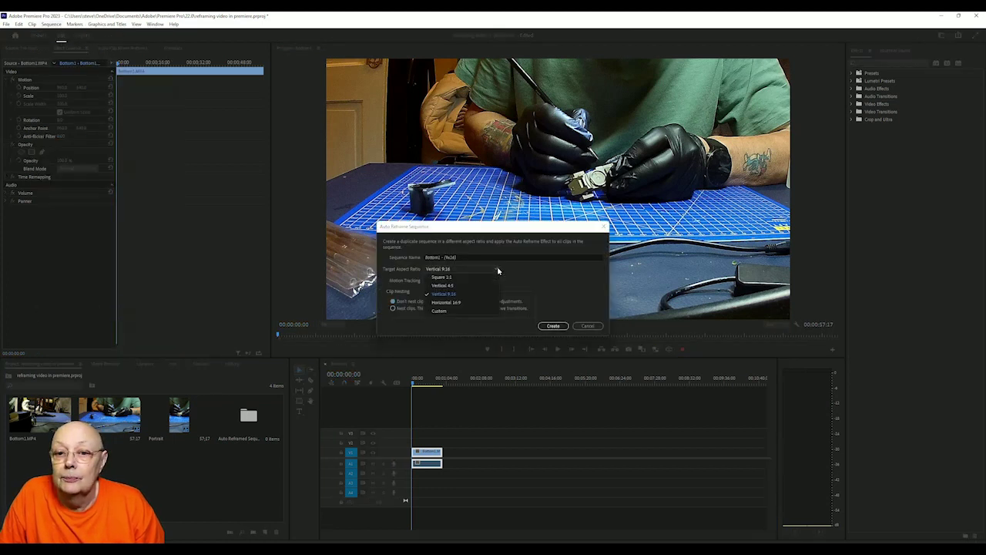
pyautogui.click(486, 279)
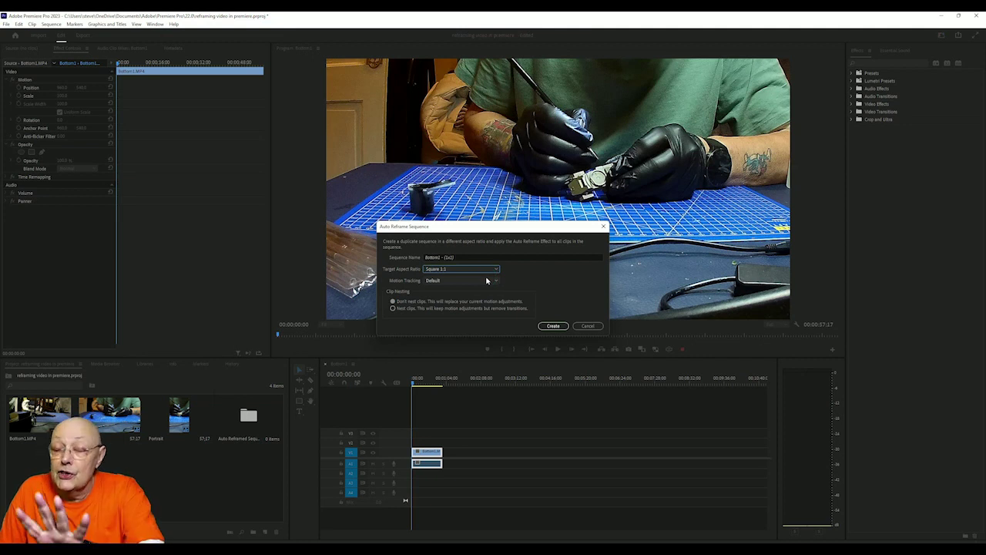
pyautogui.click(551, 325)
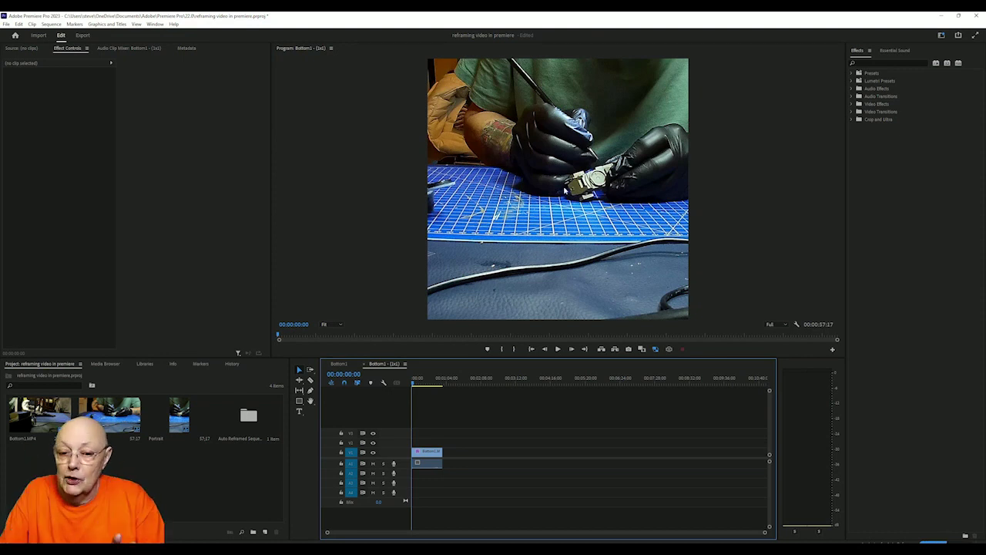
# Enable the square sequence clip's Motion effect, set its horizontal position to about 377 to centre the hands, and save the project
pyautogui.click(430, 463)
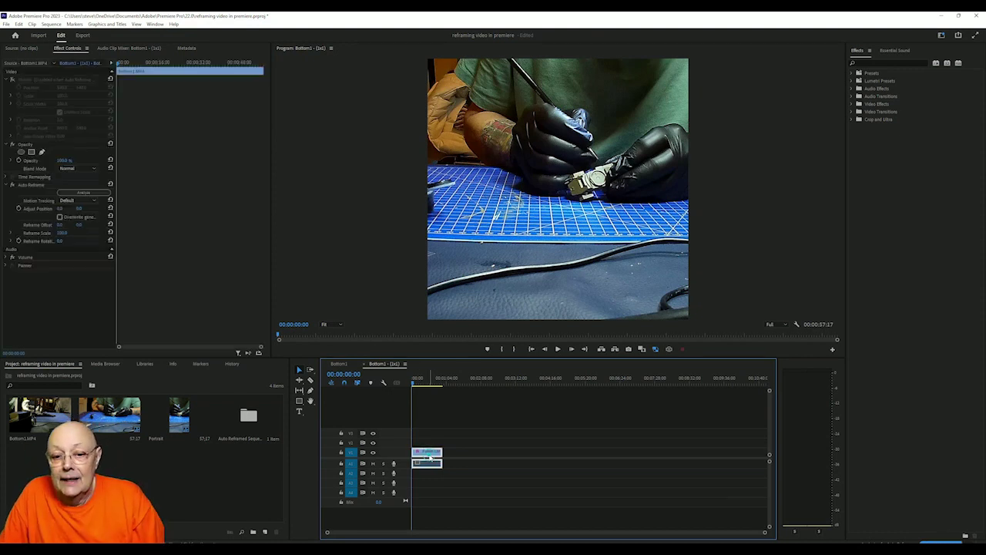
pyautogui.click(12, 80)
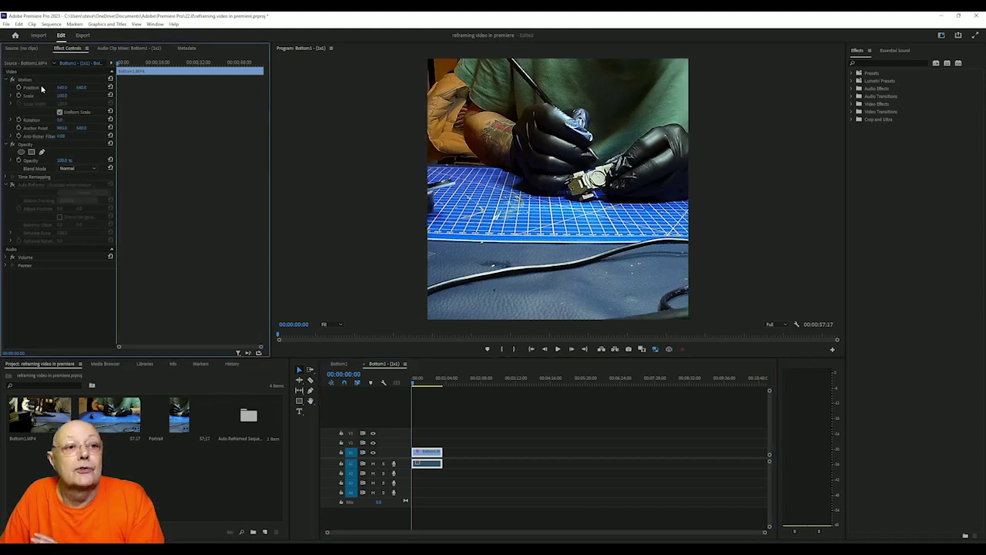
pyautogui.moveTo(62, 87)
pyautogui.mouseDown()
pyautogui.moveTo(23, 87)
pyautogui.moveTo(108, 96)
pyautogui.moveTo(50, 95)
pyautogui.moveTo(73, 95)
pyautogui.moveTo(65, 96)
pyautogui.mouseUp()
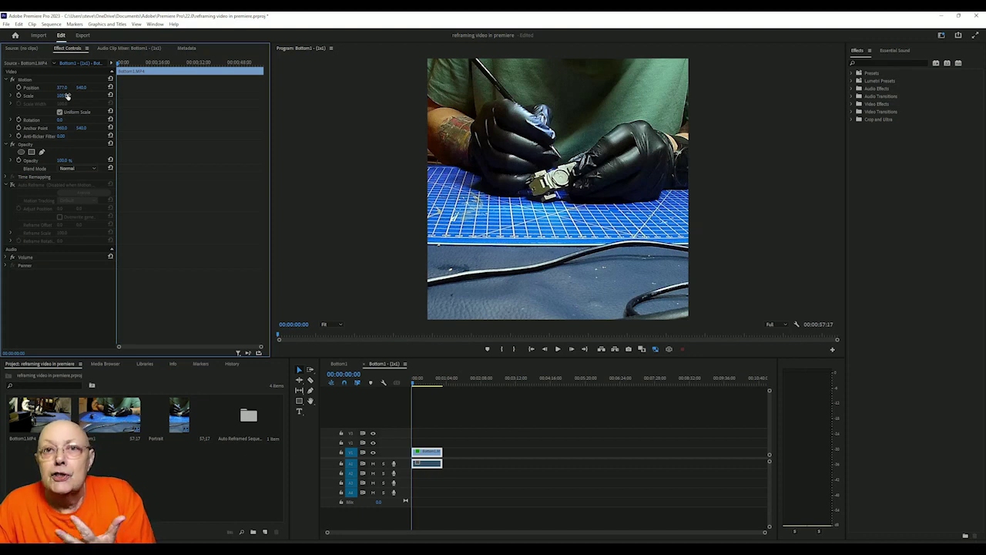
pyautogui.hotkey('ctrl', 's')
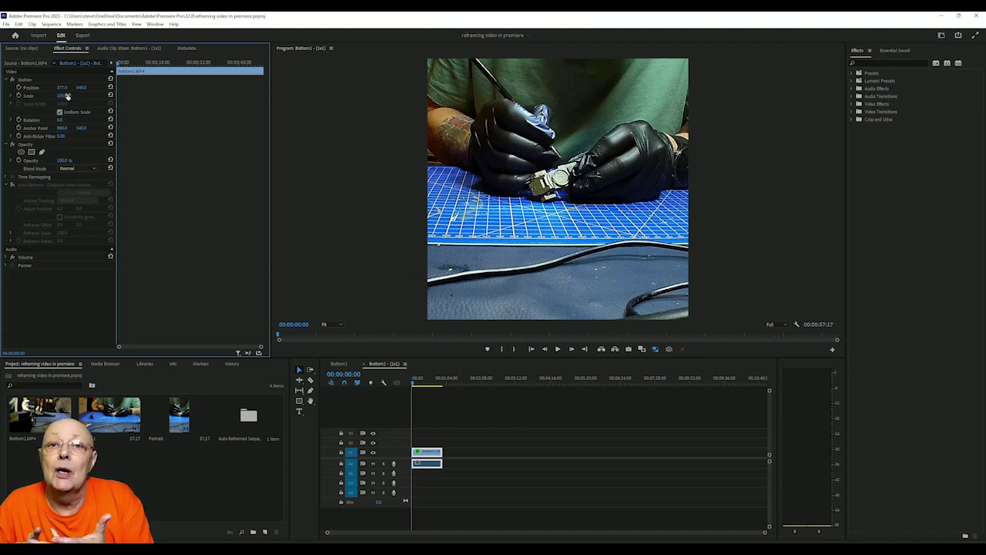